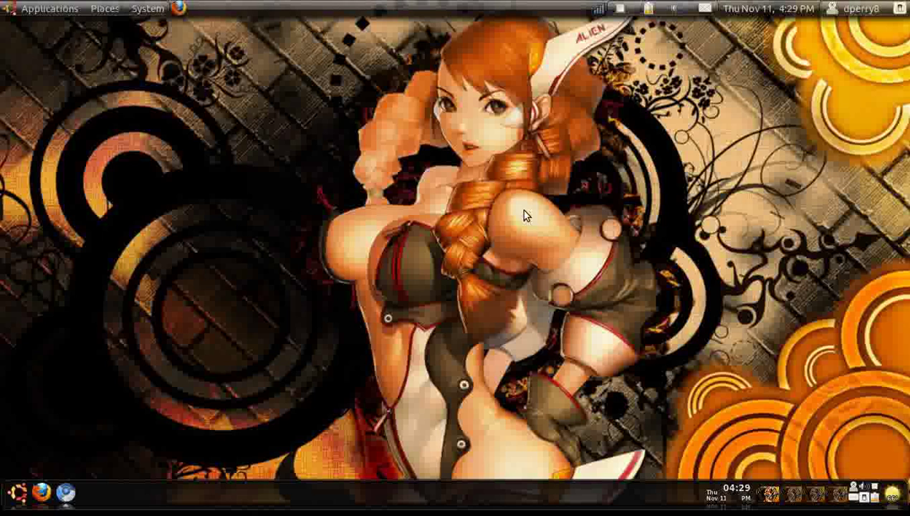
Step: Launch Ubuntu Software Center from the GNOME Do launcher by searching 'ubuntu'
key("super+space")
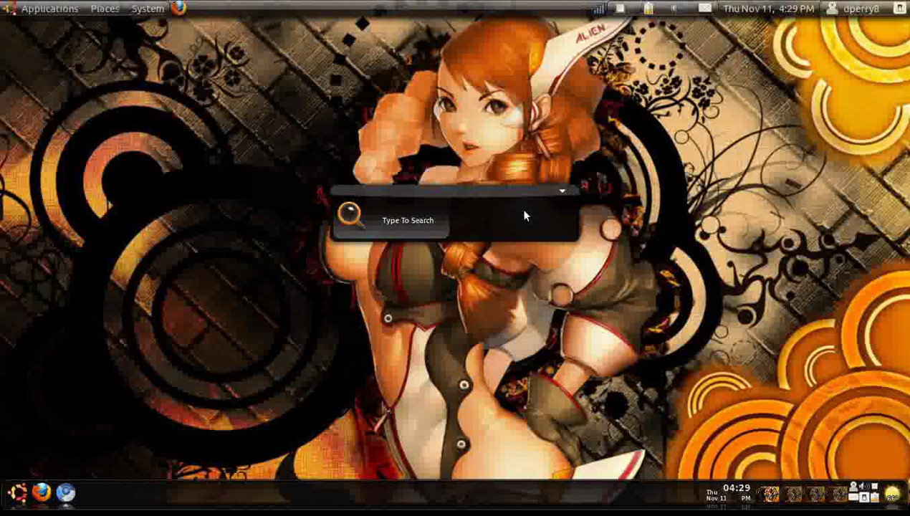
type("ubuntu")
key("Return")
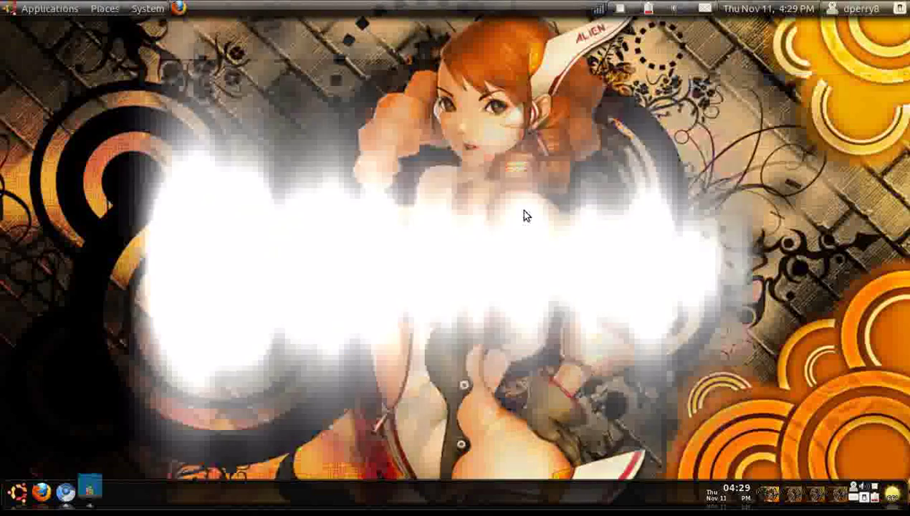
Step: Search '.ogg', install Sound Converter with password authentication, and view its details page
type(".")
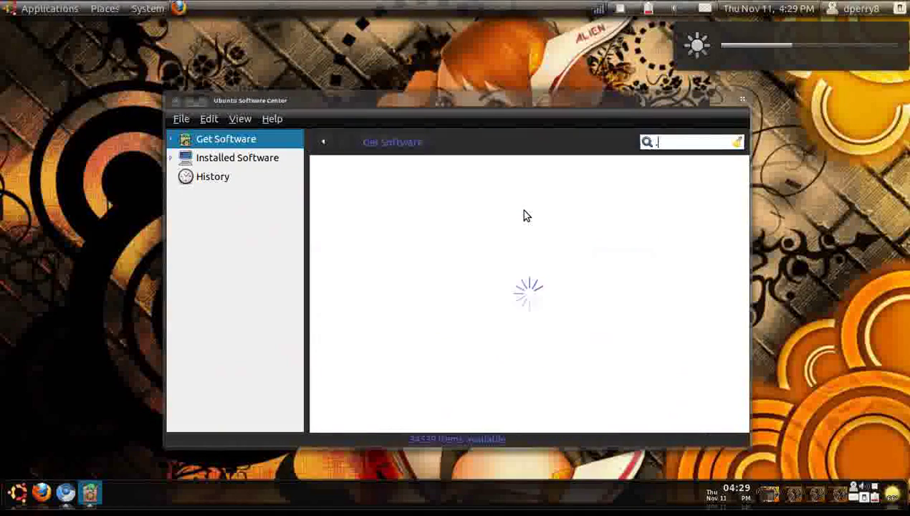
type("ogg")
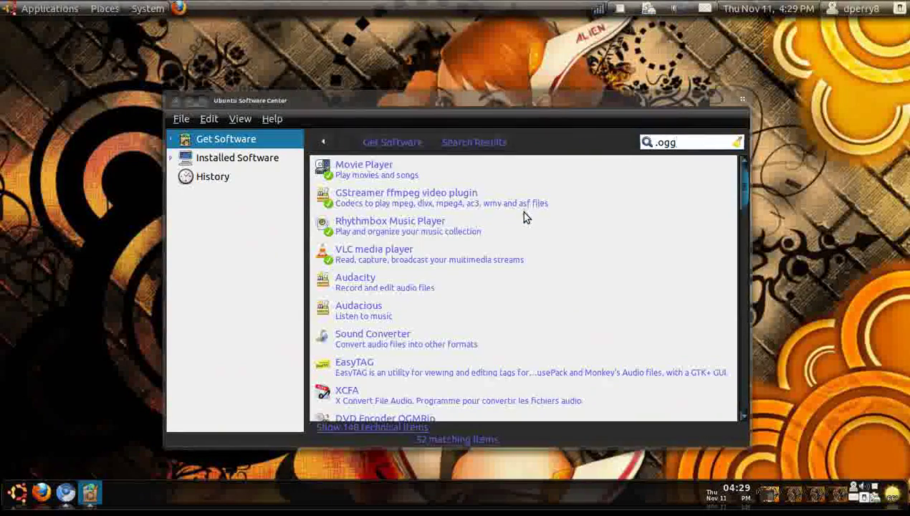
left_click(428, 342)
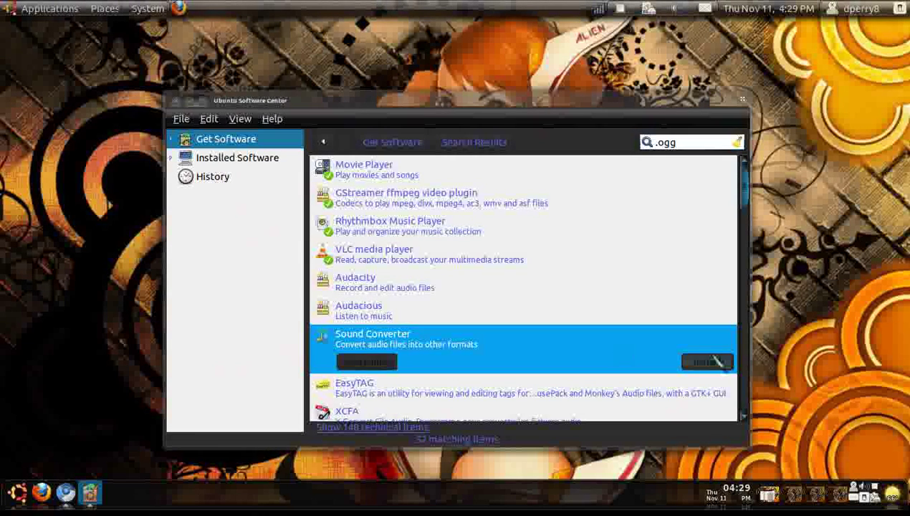
left_click(716, 363)
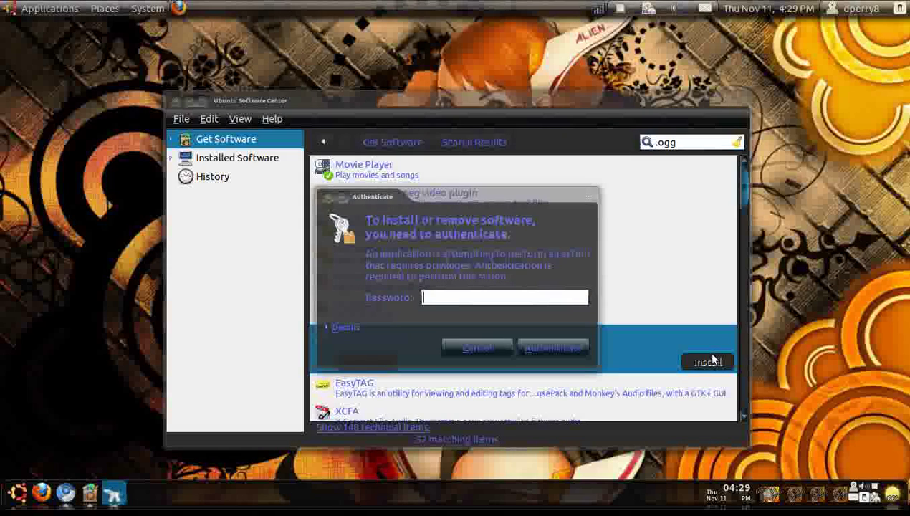
type("passwd")
key("Return")
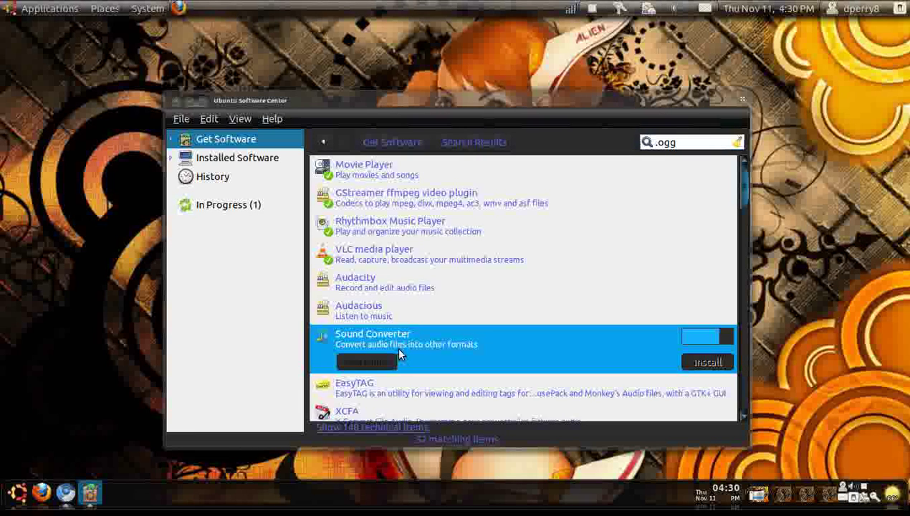
left_click(384, 363)
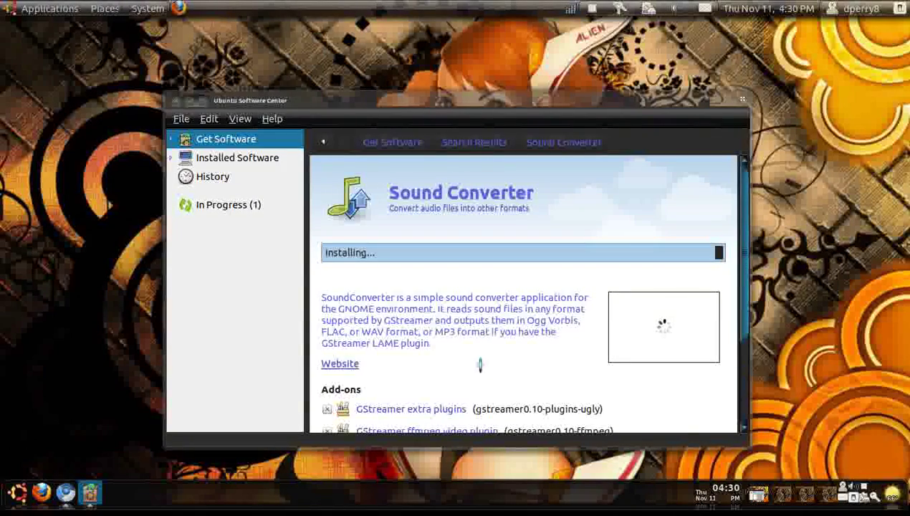
scroll(481, 305, "down", 2)
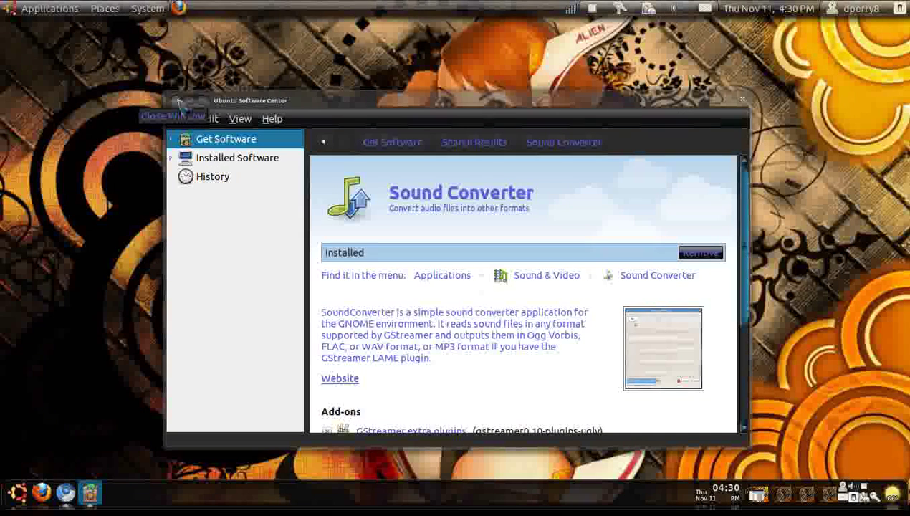
Step: Close Software Center and launch Terminal through GNOME Do using 'term'
left_click(178, 100)
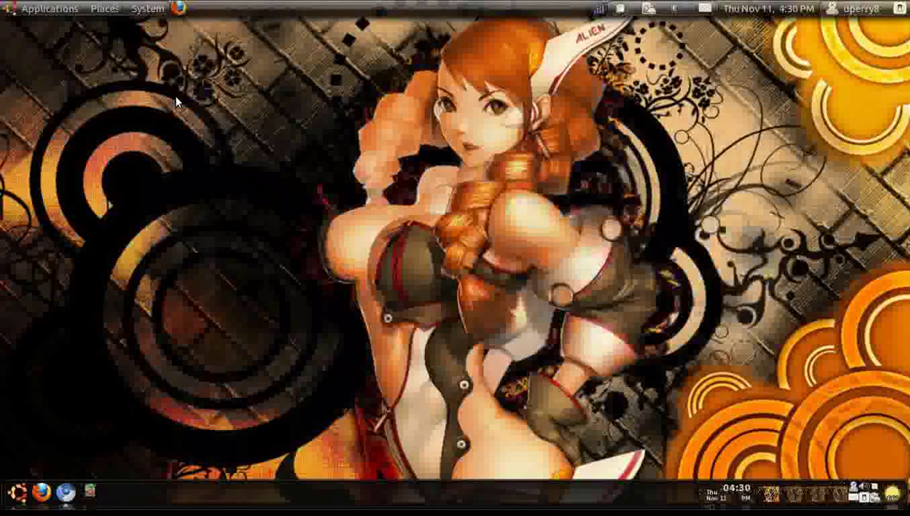
key("super+space")
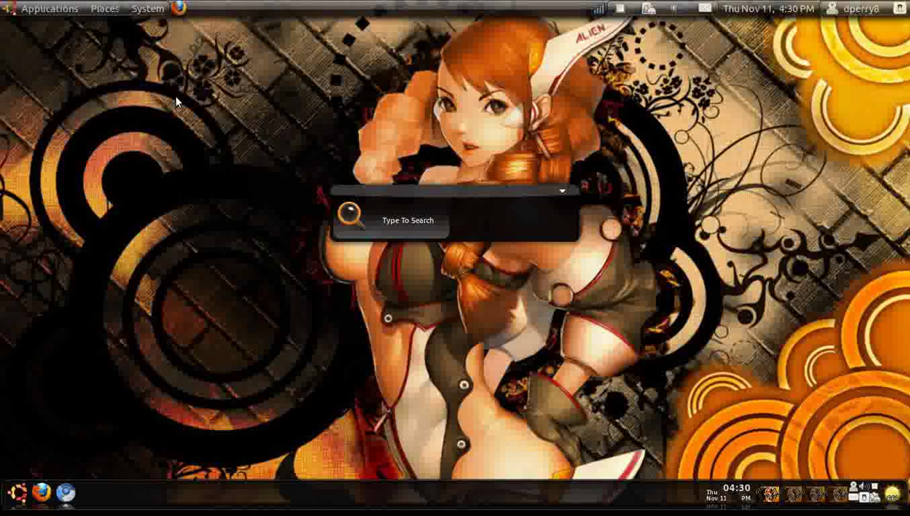
type("term")
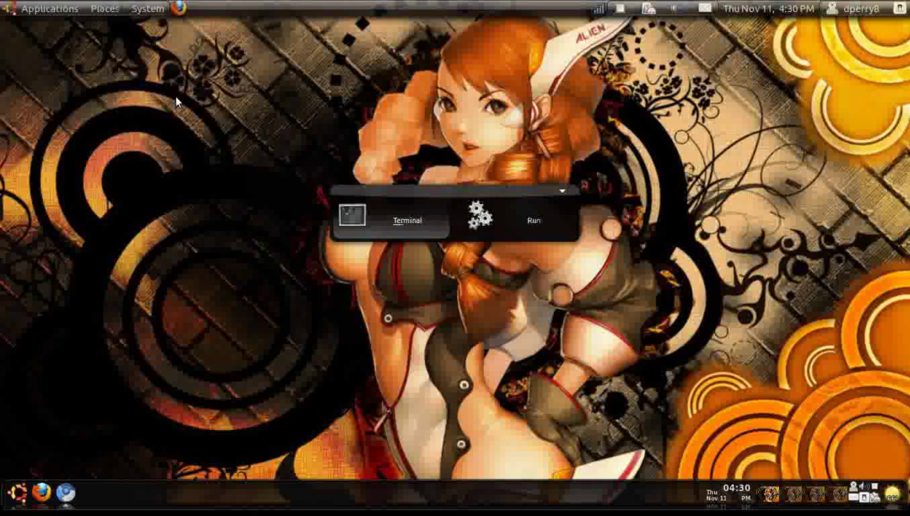
key("Return")
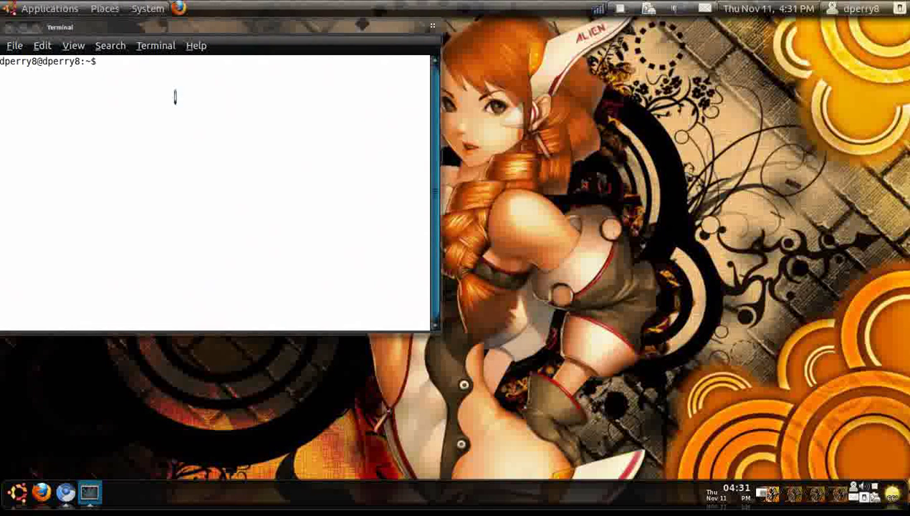
Step: Paste and run 'sudo nautilus', entering the password to open a root file browser
right_click(175, 96)
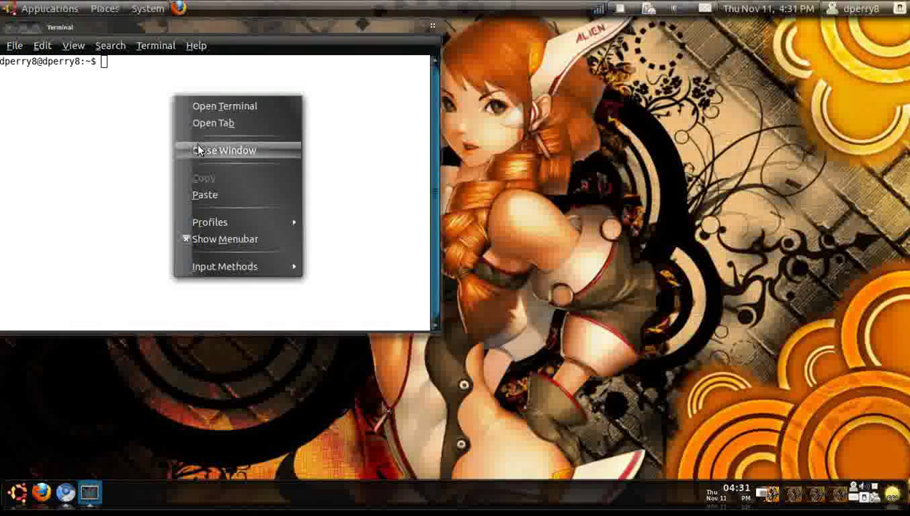
left_click(208, 194)
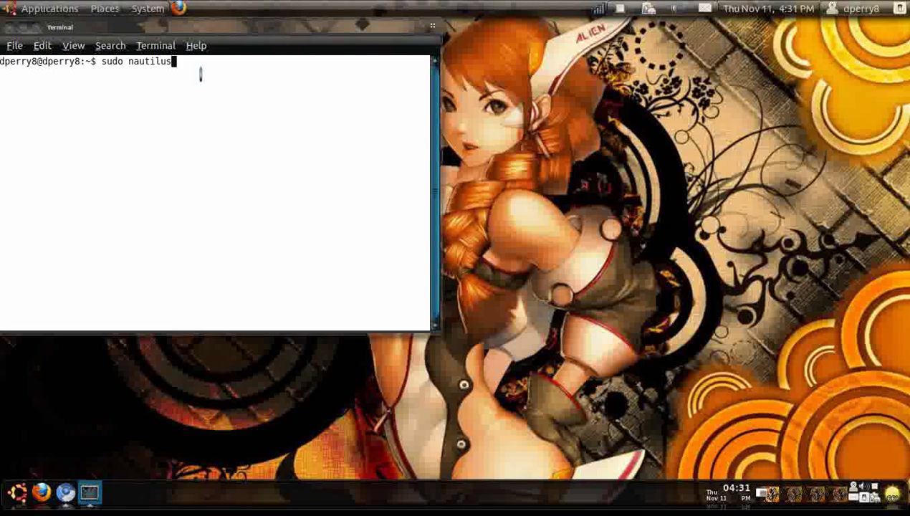
key("Return")
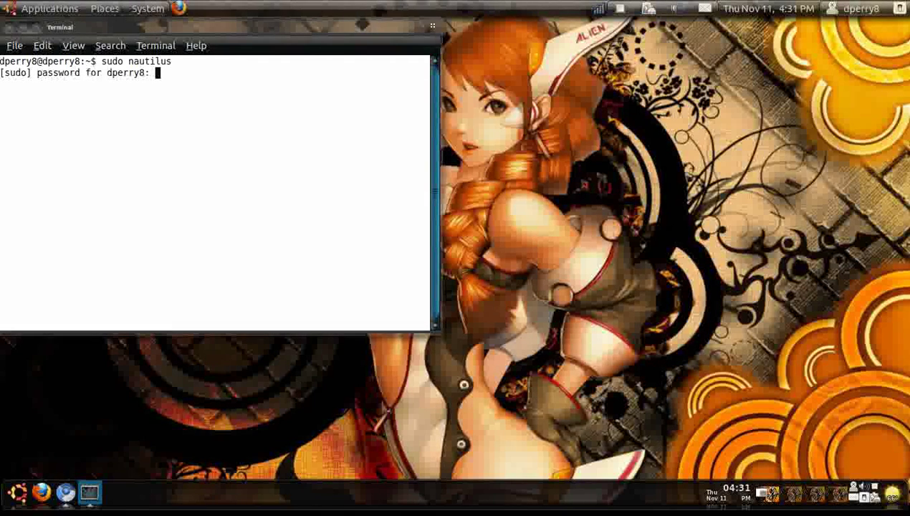
key("Return")
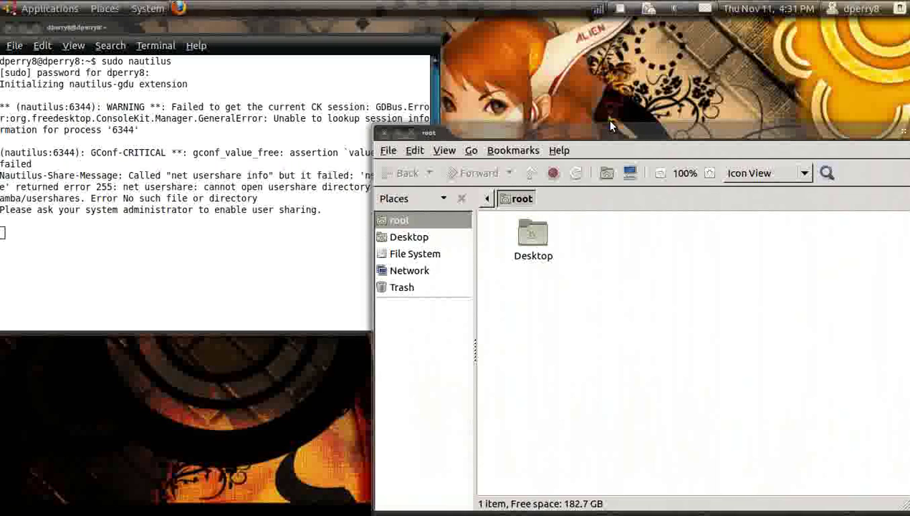
Step: Reposition the root Nautilus window and browse from File System into /usr/share
left_click_drag(614, 131, 576, 77)
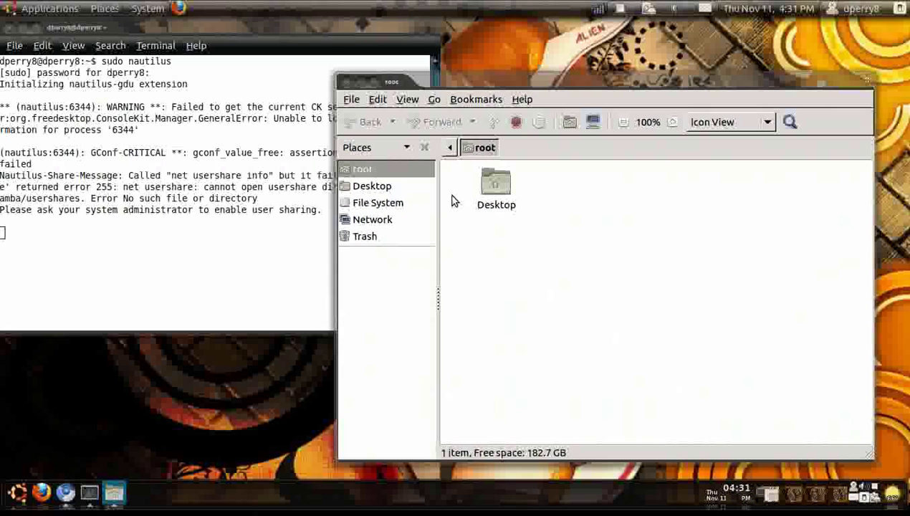
left_click(393, 205)
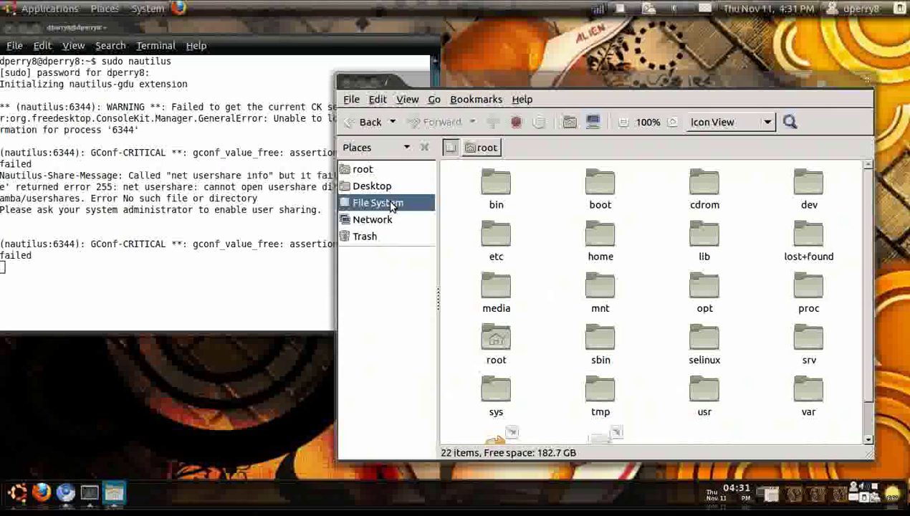
double_click(702, 389)
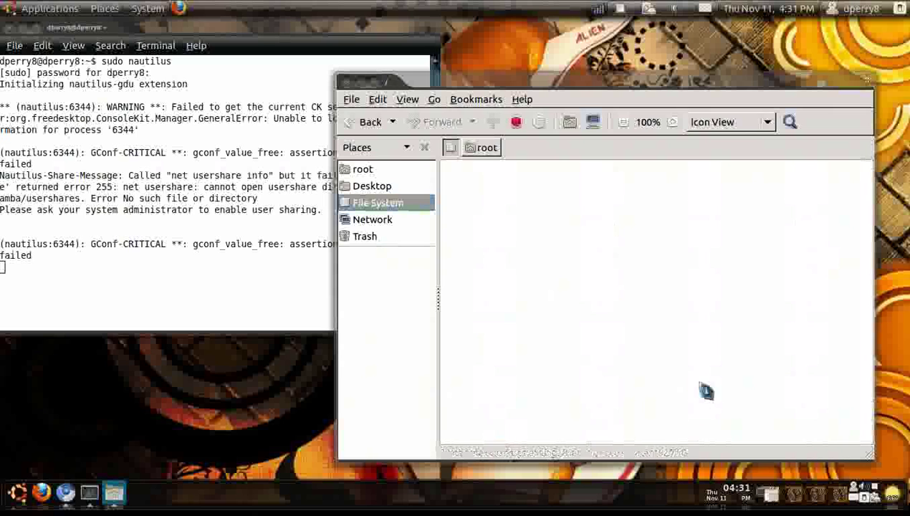
double_click(701, 253)
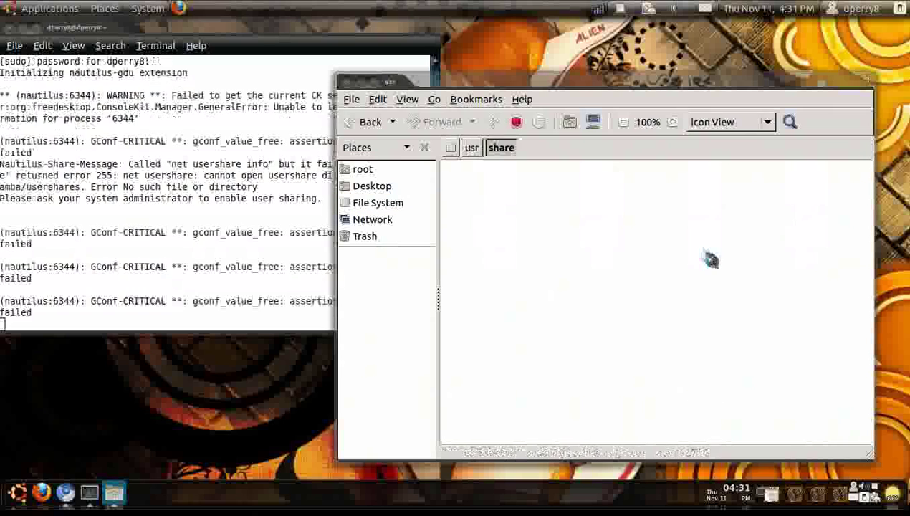
left_click_drag(868, 177, 881, 392)
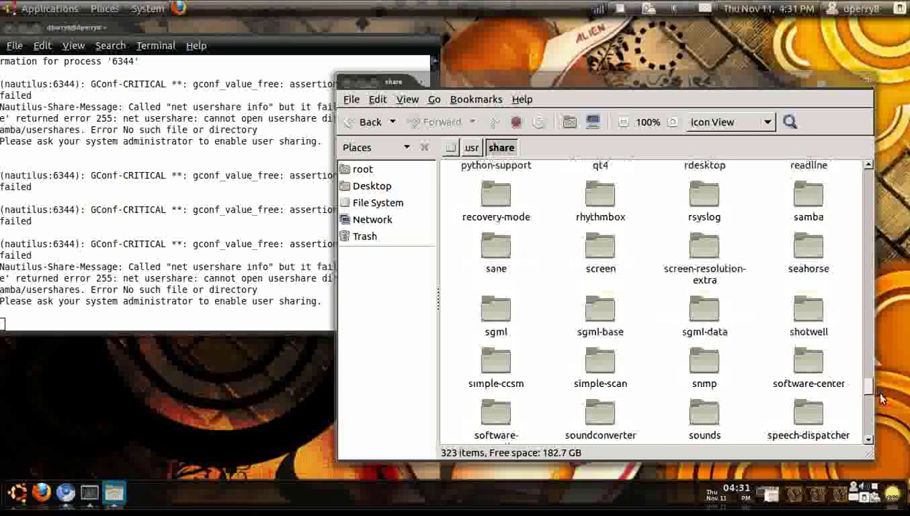
left_click_drag(882, 392, 881, 406)
Step: Open sounds/ubuntu/stereo and bring up the context menu for desktop-login.ogg
double_click(701, 294)
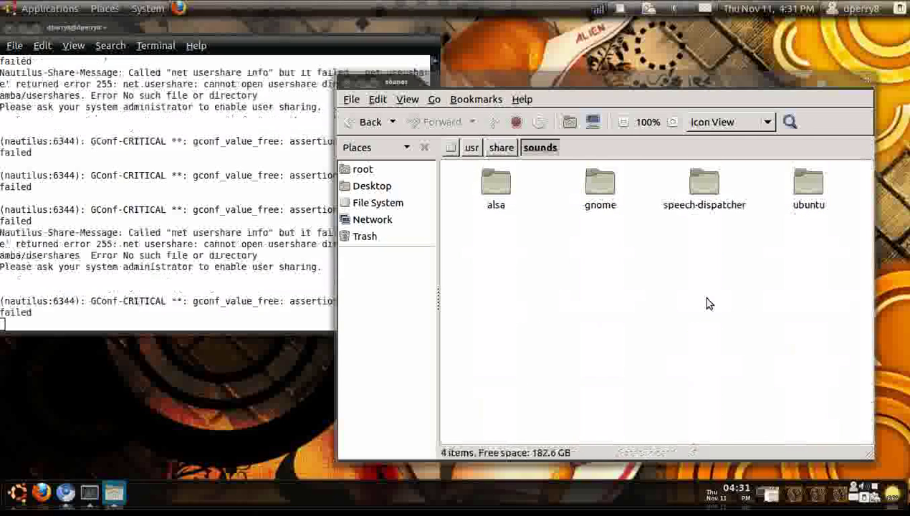
double_click(810, 209)
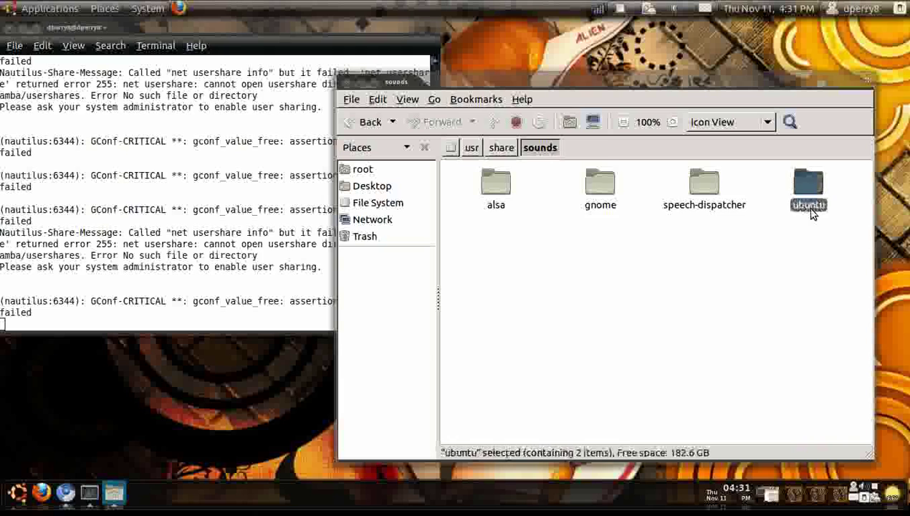
double_click(502, 206)
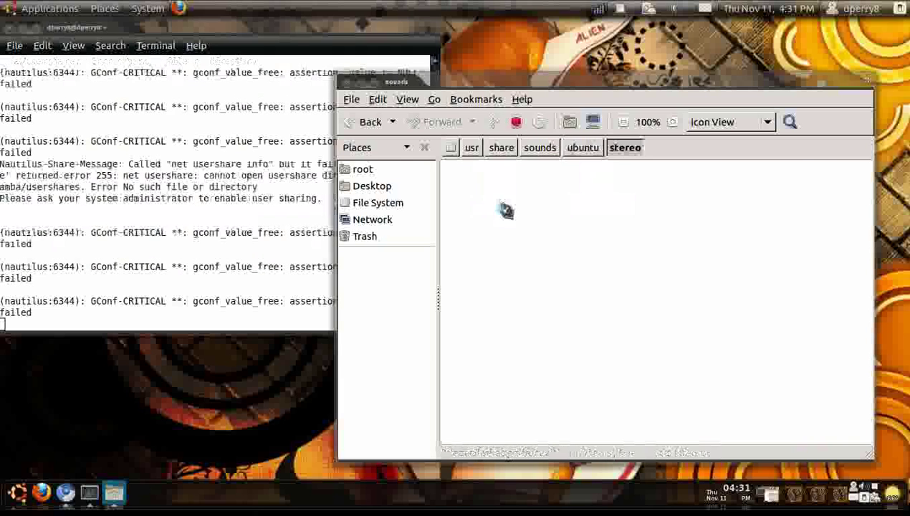
scroll(545, 333, "down", 1)
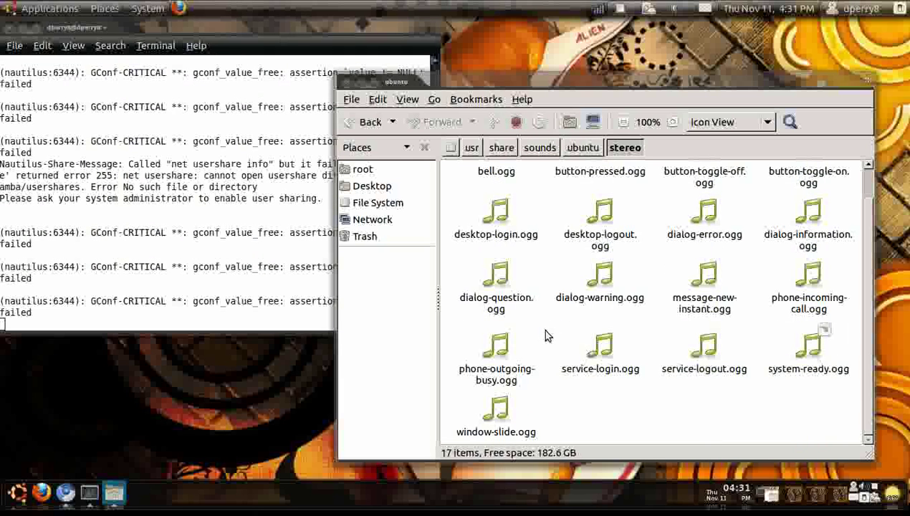
mouse_move(496, 213)
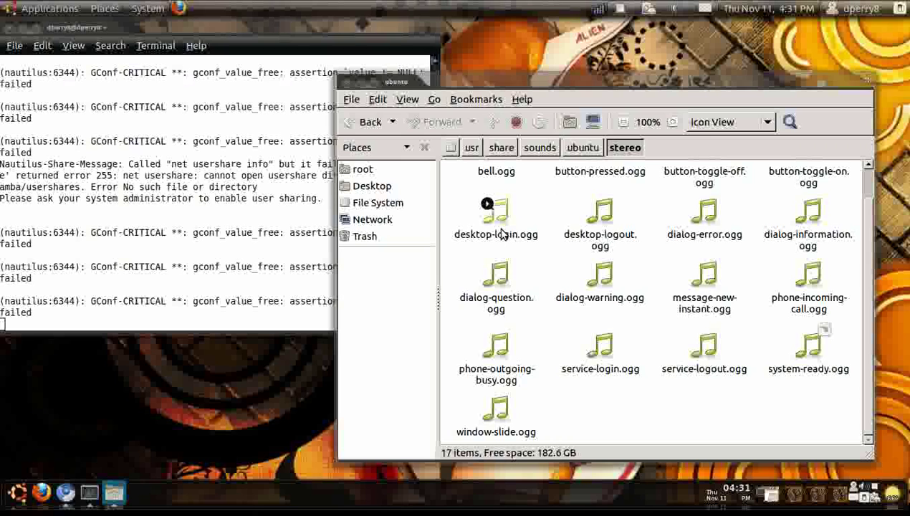
right_click(506, 238)
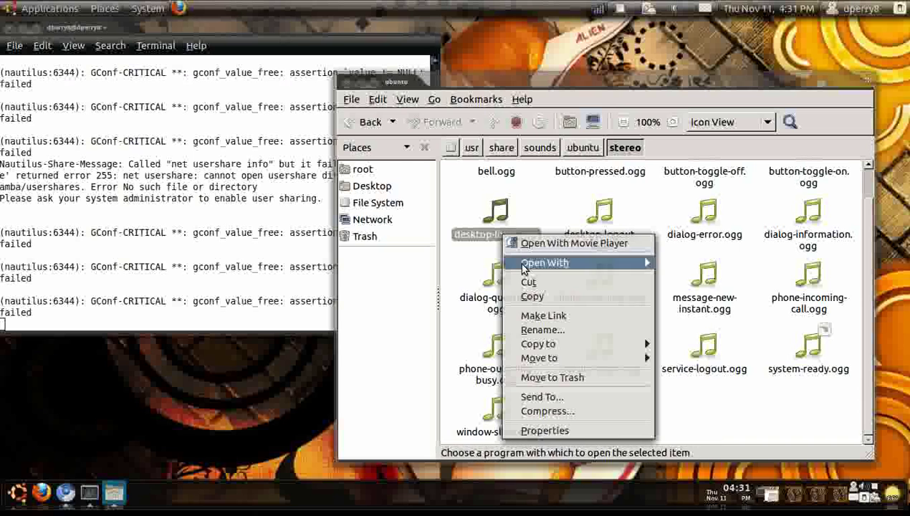
mouse_move(545, 263)
left_click(692, 306)
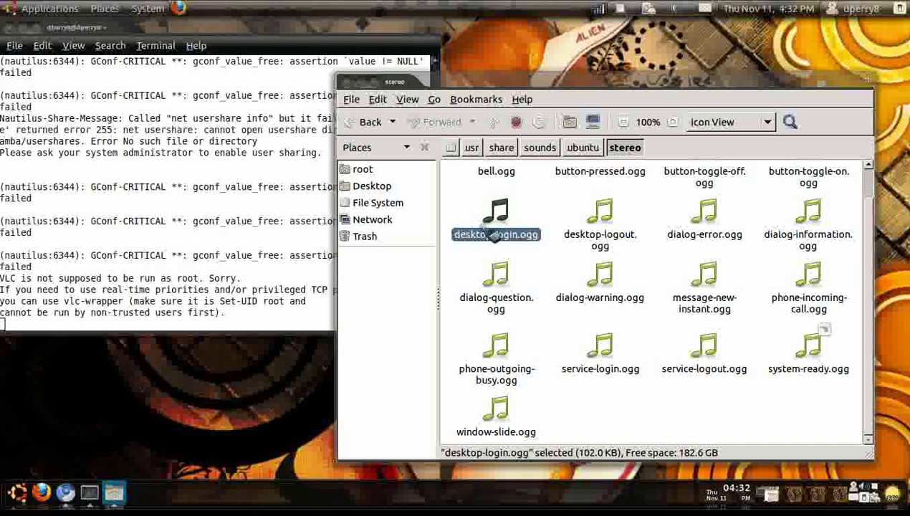
mouse_move(495, 237)
left_mouse_down()
mouse_move(408, 209)
mouse_move(385, 187)
left_mouse_up()
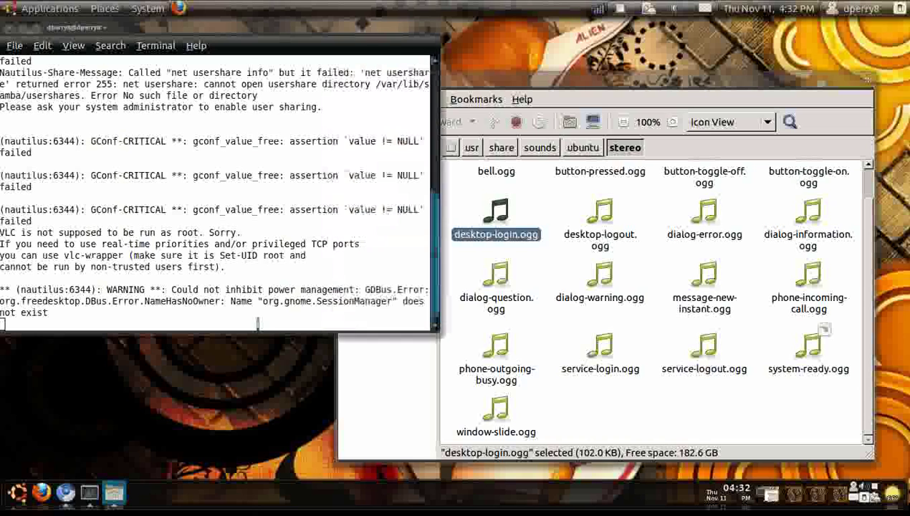
key("alt+Tab")
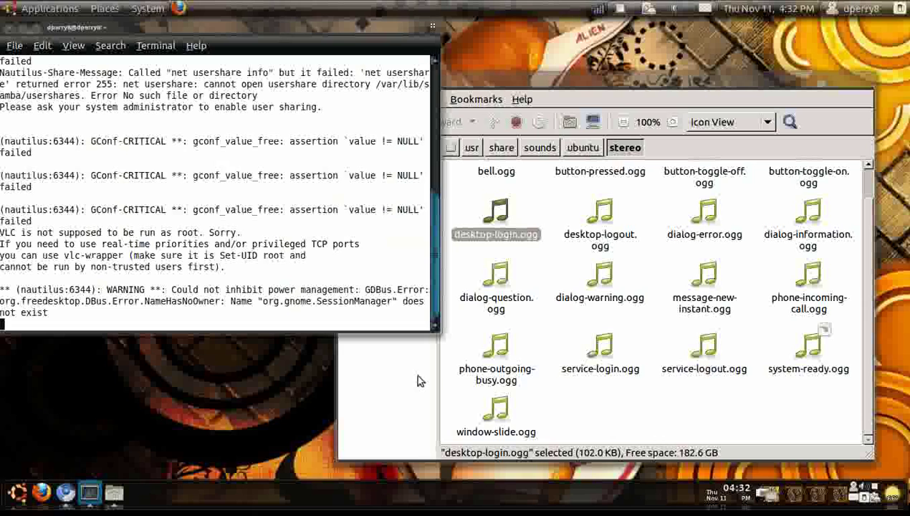
left_click(419, 381)
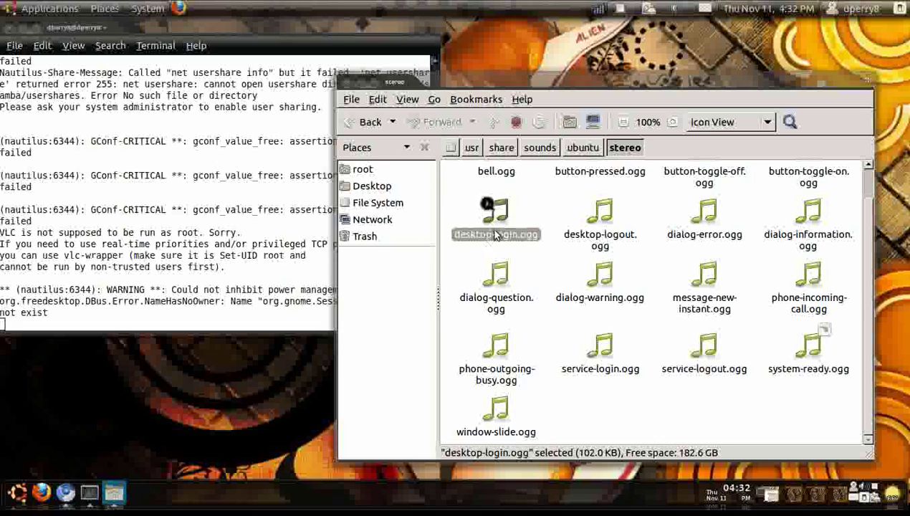
left_click(522, 265)
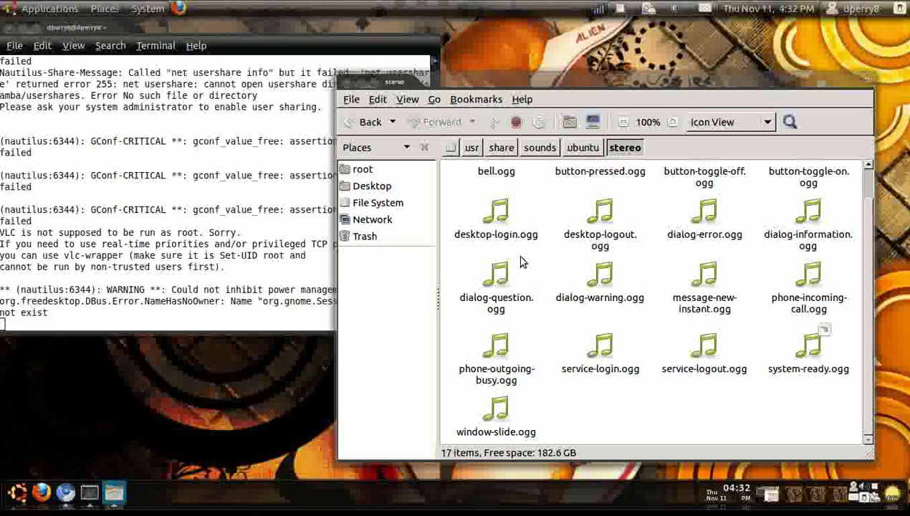
Step: Open the Home Folder from Places and arrange its window beside the stereo folder
left_click(100, 9)
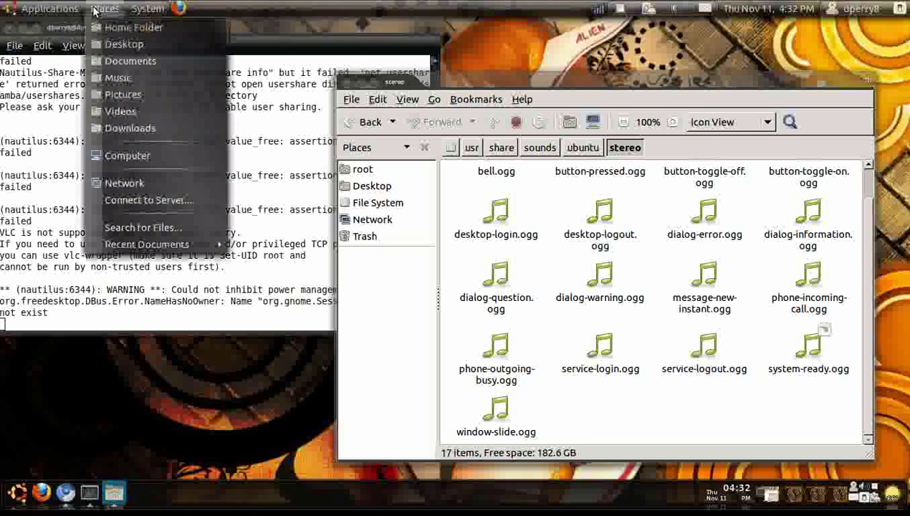
left_click(118, 27)
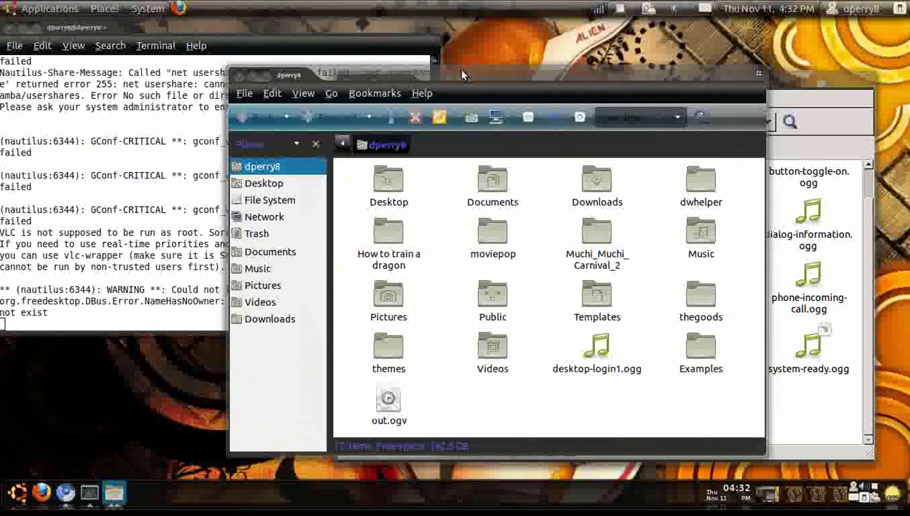
left_click_drag(457, 68, 265, 57)
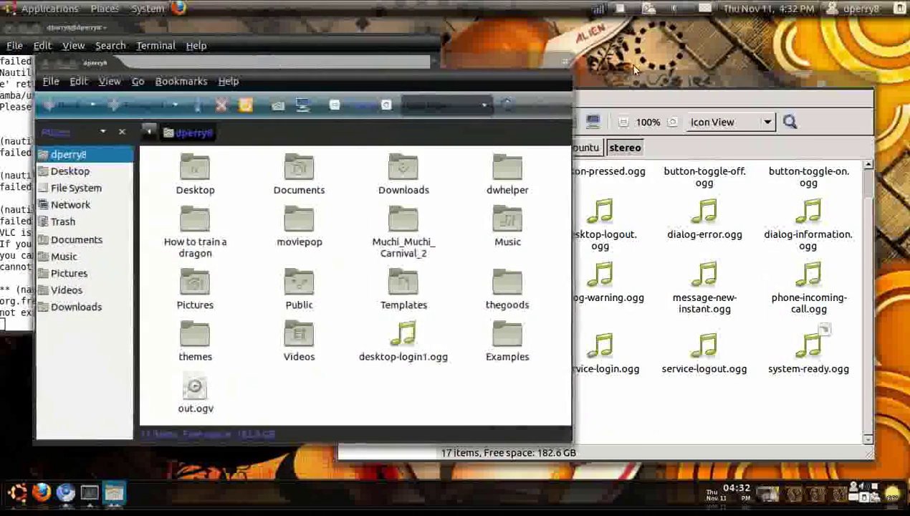
left_click(663, 79)
left_click(349, 61)
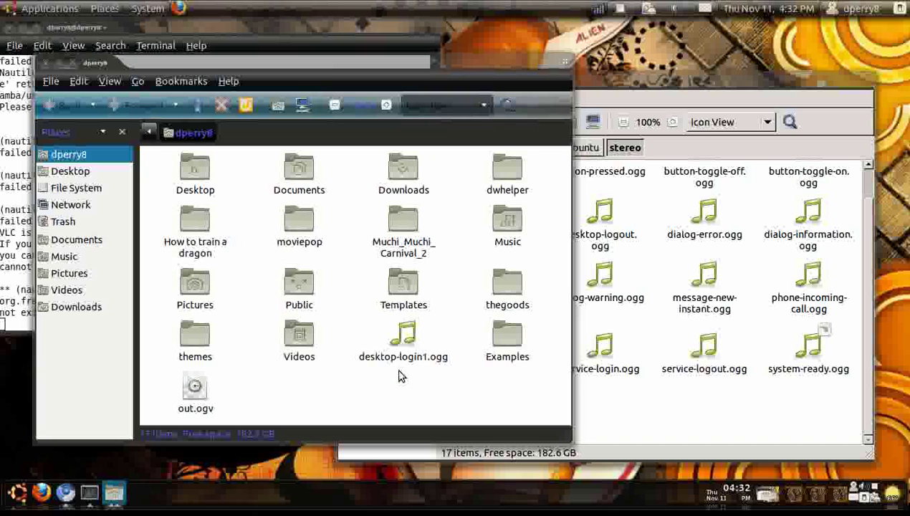
Step: Drag desktop-login1.ogg into the stereo folder and close the home folder window
left_click_drag(403, 333, 656, 355)
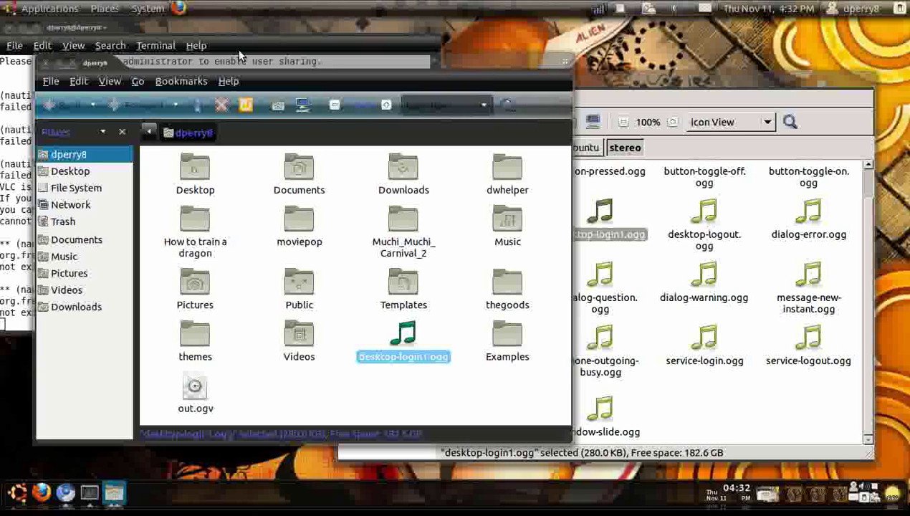
left_click(45, 63)
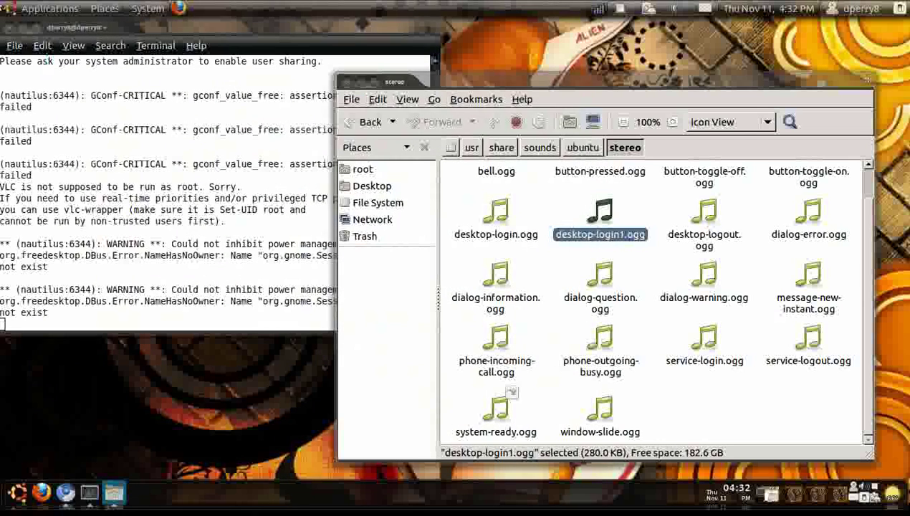
left_click(150, 10)
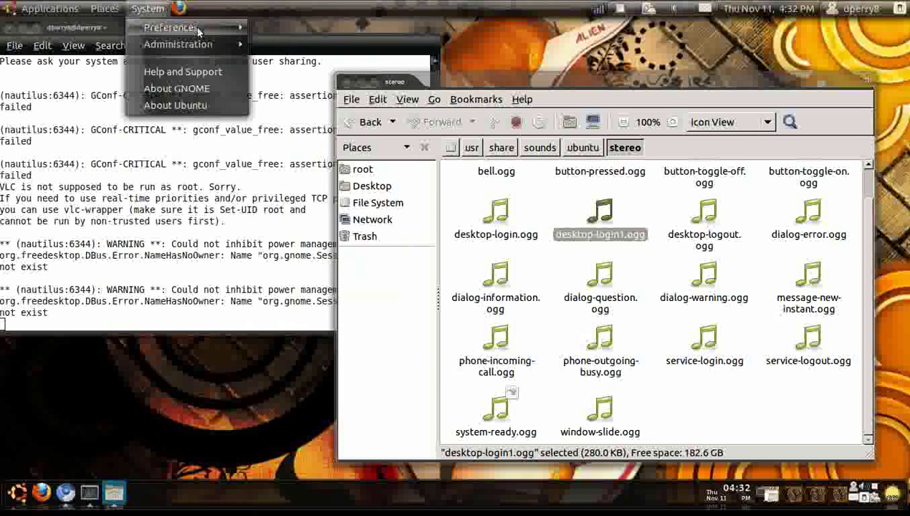
mouse_move(172, 27)
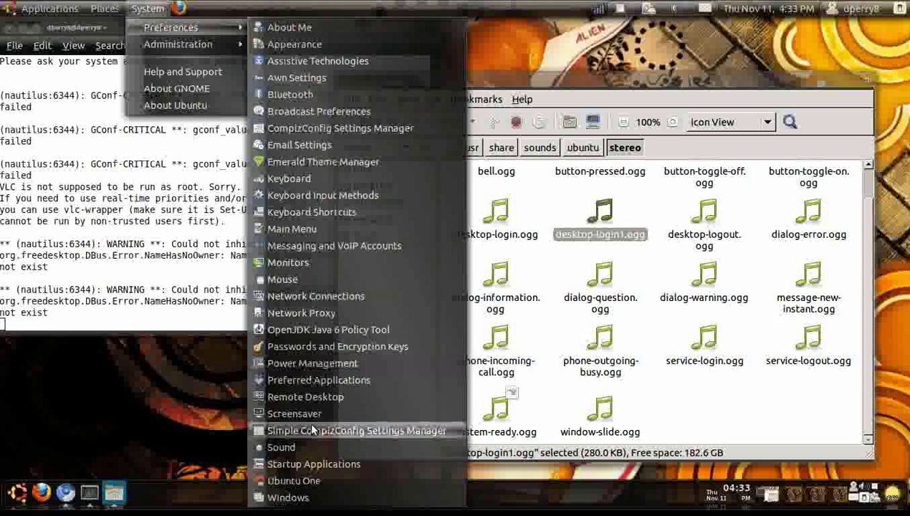
Step: In Startup Applications, append '1' to the GNOME Login Sound command so it plays desktop-login1, and save
left_click(315, 464)
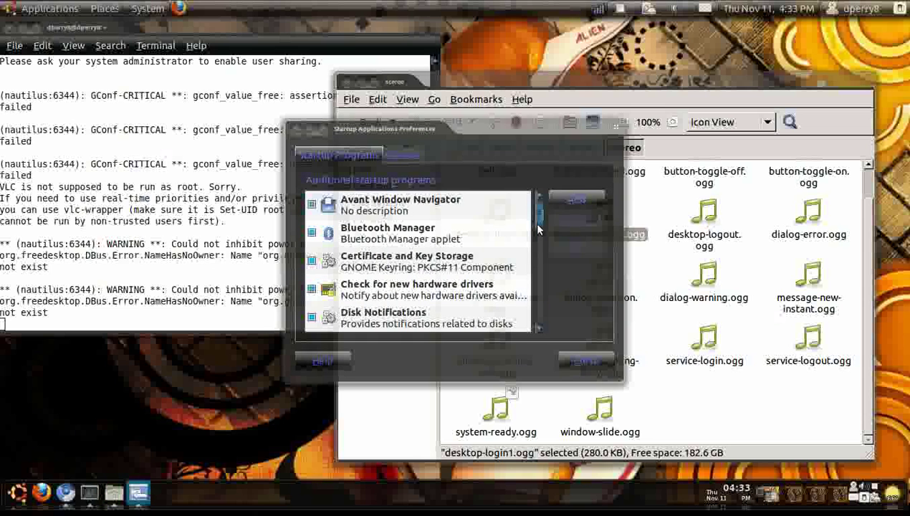
left_click_drag(537, 229, 541, 250)
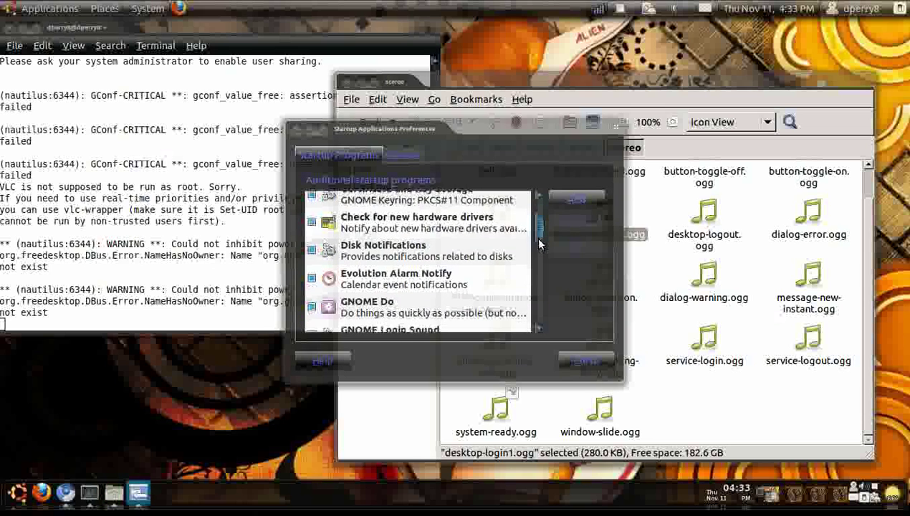
scroll(537, 249, "down", 2)
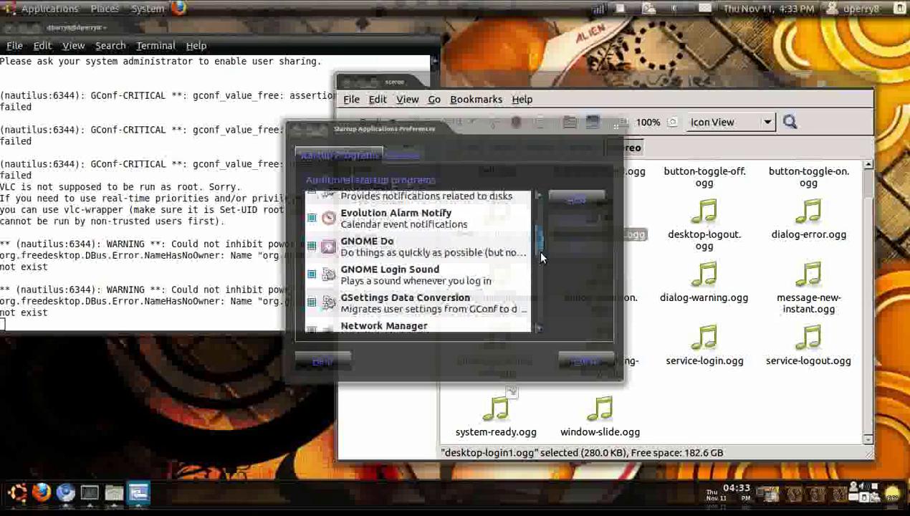
left_click(425, 278)
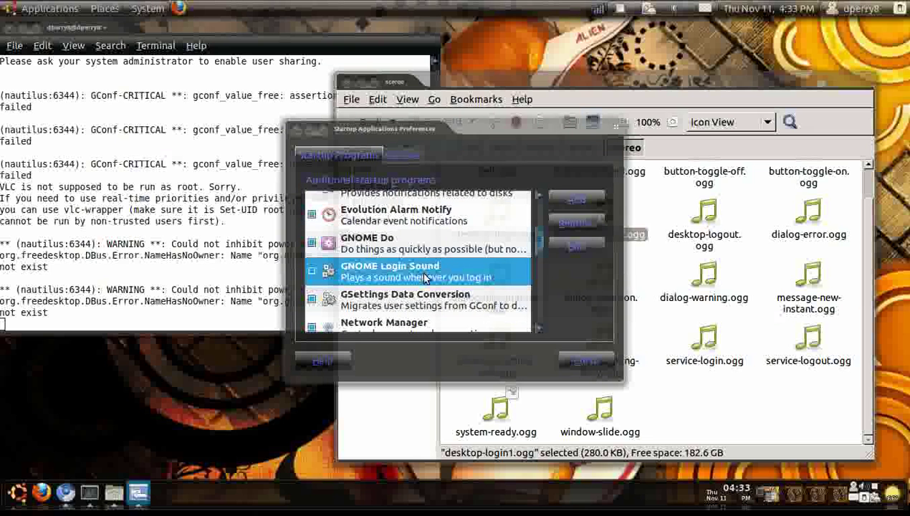
left_click(565, 249)
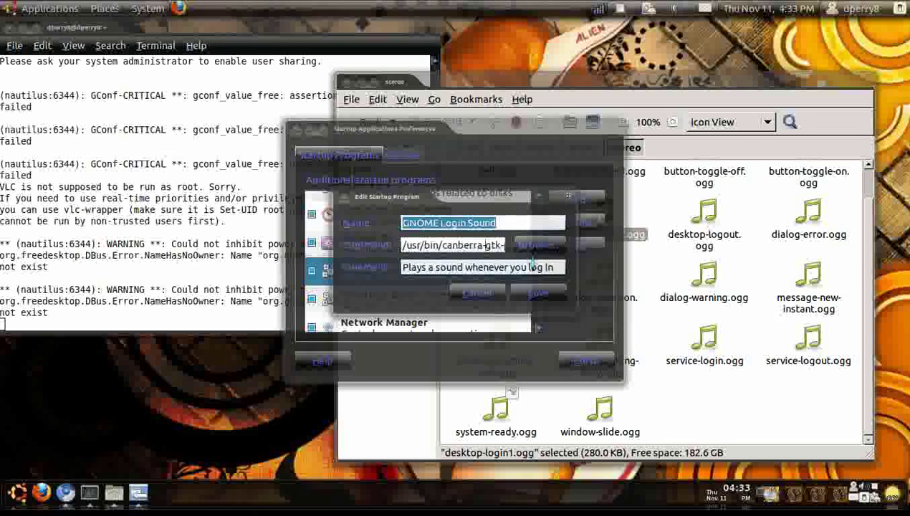
left_click_drag(533, 265, 533, 264)
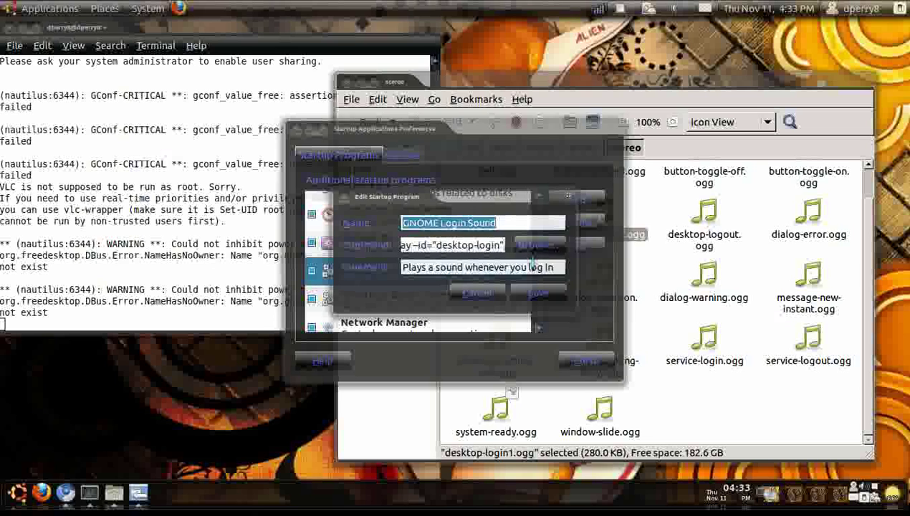
left_click(714, 399)
mouse_move(600, 215)
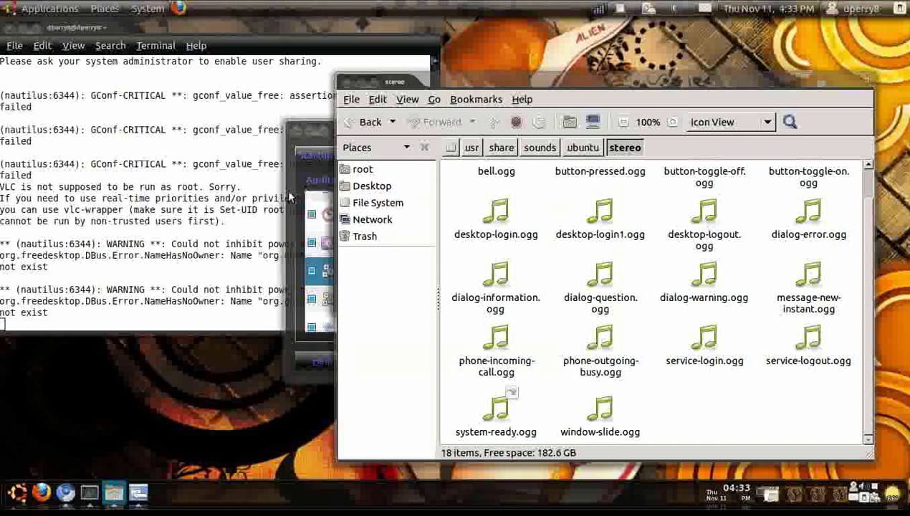
left_click(288, 197)
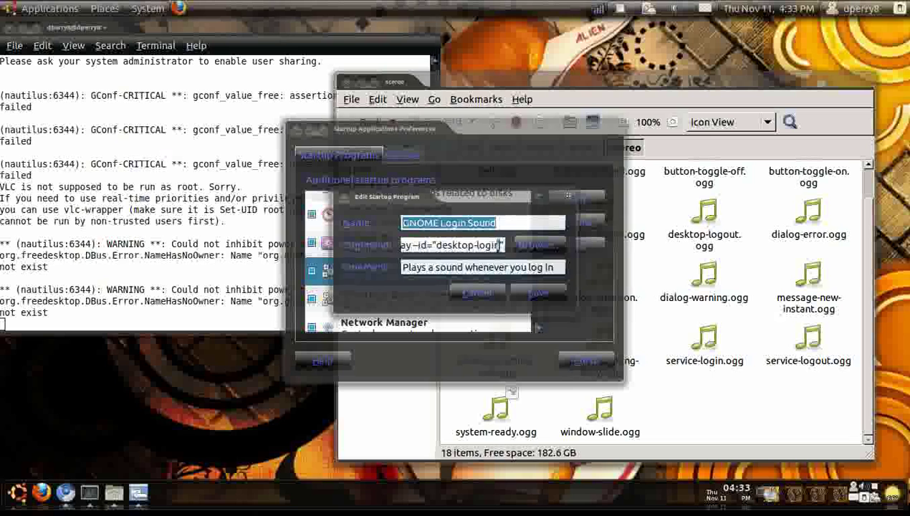
type("1")
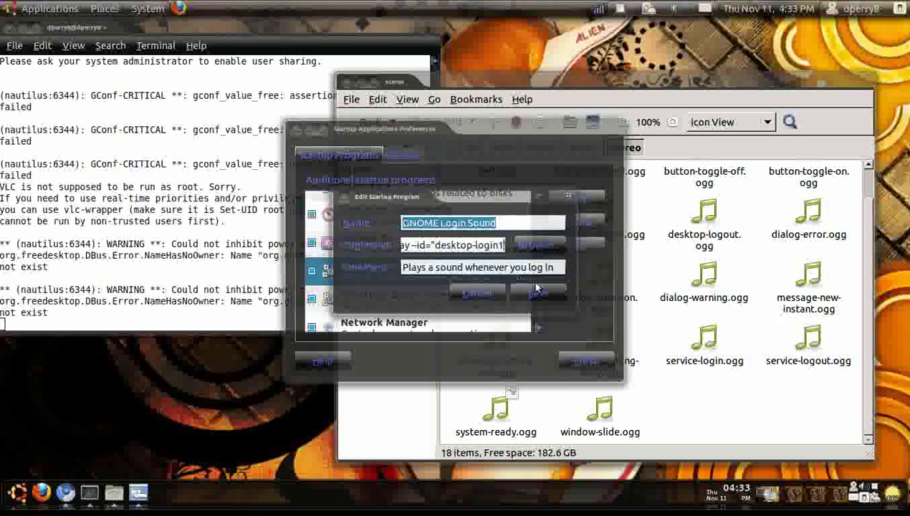
left_click(539, 295)
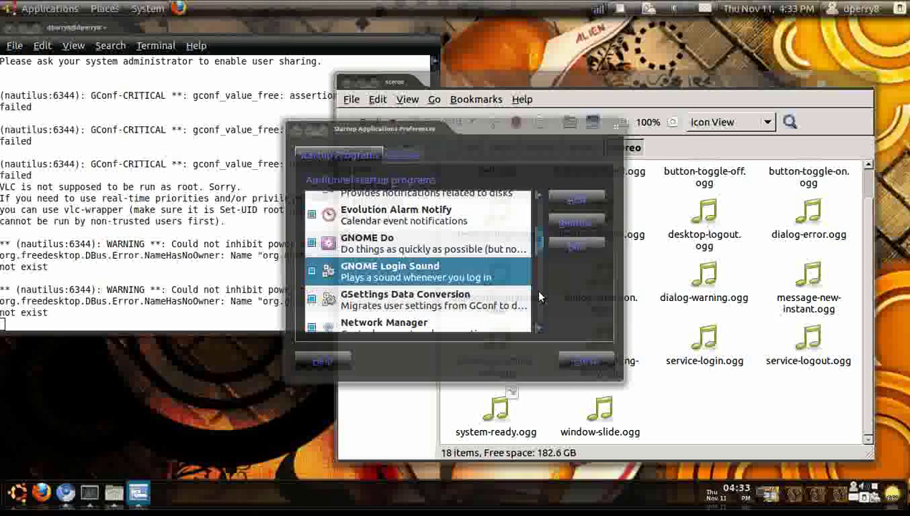
Step: Close Startup Applications, confirm desktop-login1.ogg in the stereo folder, then close that window
left_click(580, 364)
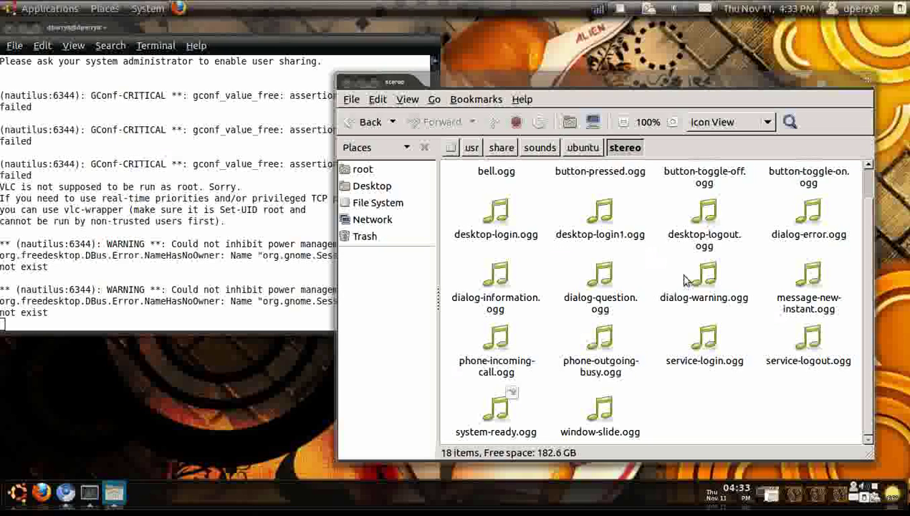
scroll(871, 386, "up", 2)
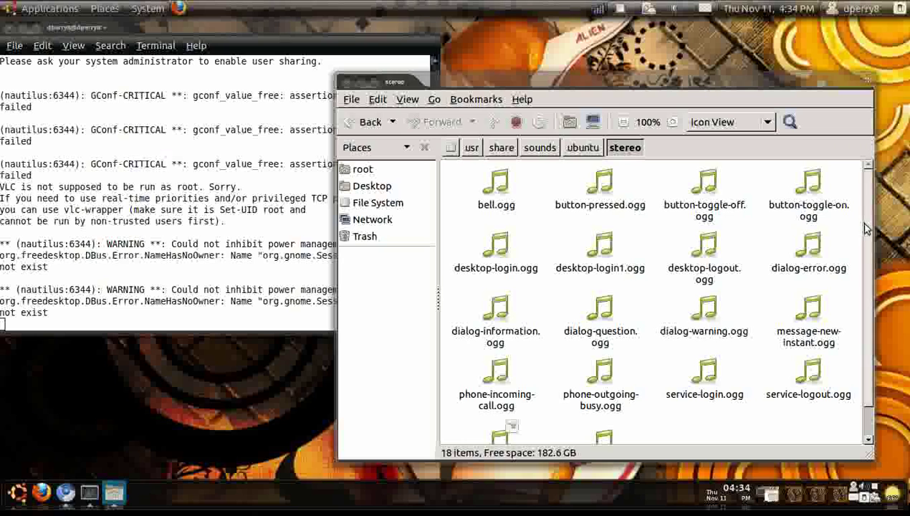
left_click_drag(865, 228, 871, 265)
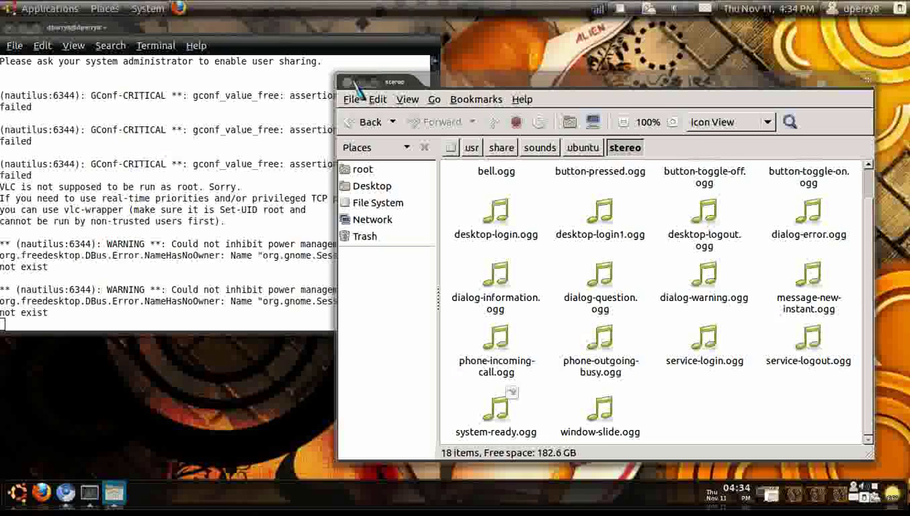
left_click(347, 81)
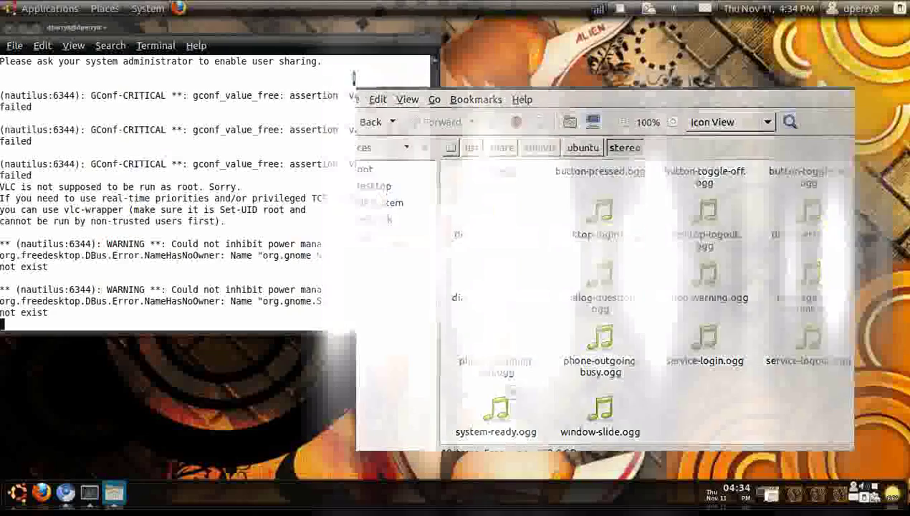